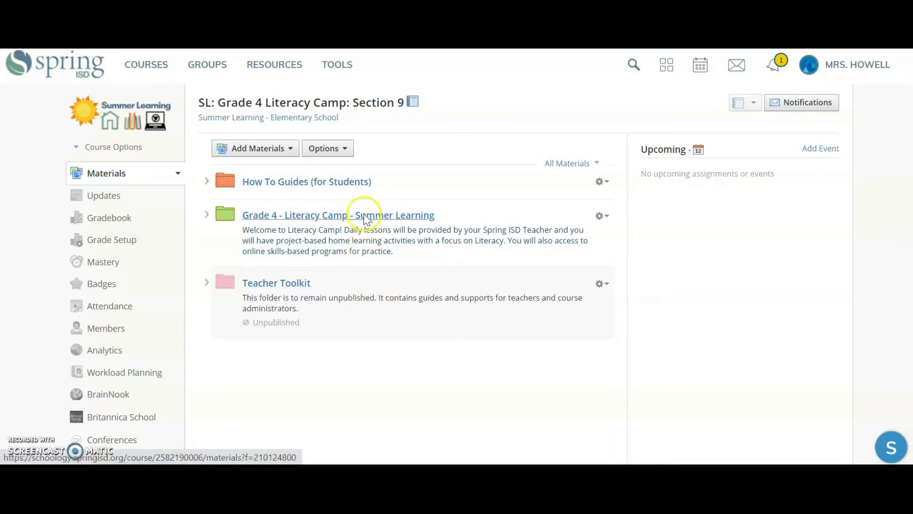
- Open the Assignment Submission Folder in Session 1 - June 10 - June 30 of the Grade 4 - Literacy Camp - Summer Learning folder
{"action": "left_click", "coordinate": [368, 221]}
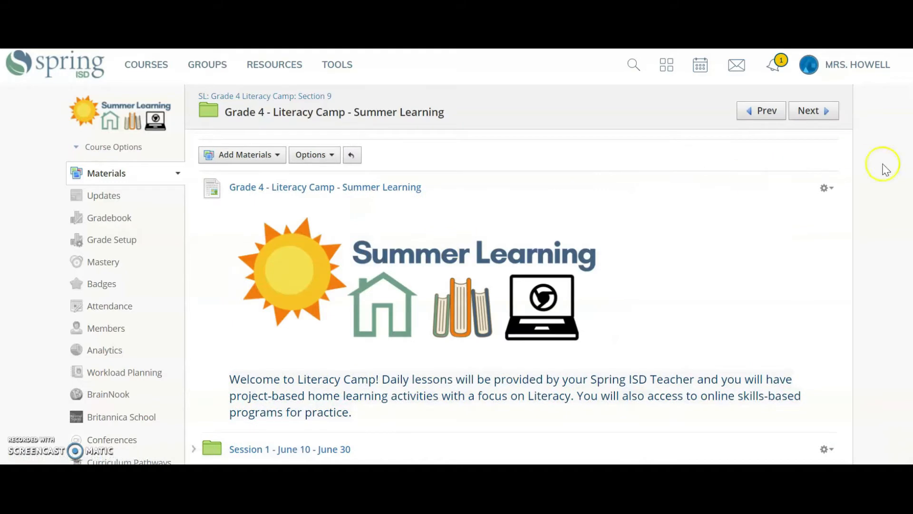
{"action": "scroll", "coordinate": [523, 257], "scroll_direction": "down", "scroll_amount": 1}
{"action": "scroll", "coordinate": [456, 256], "scroll_direction": "down", "scroll_amount": 1}
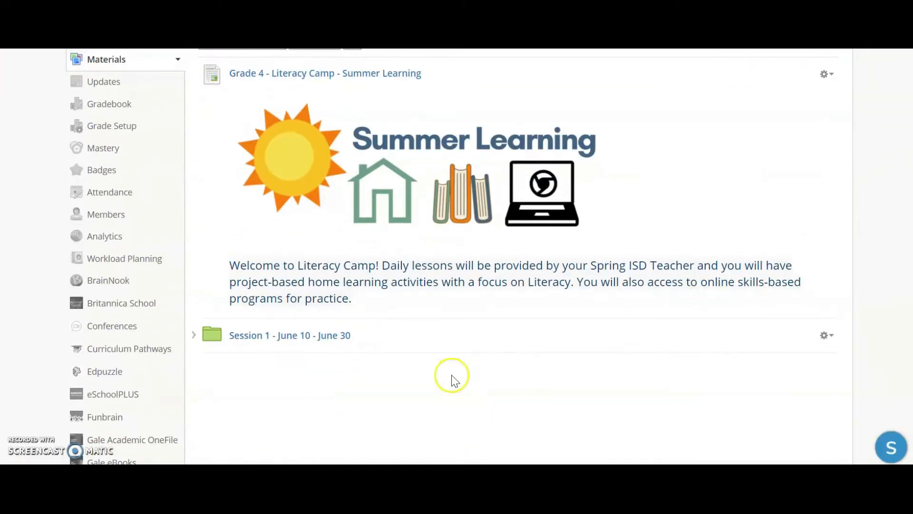
{"action": "left_click", "coordinate": [330, 339]}
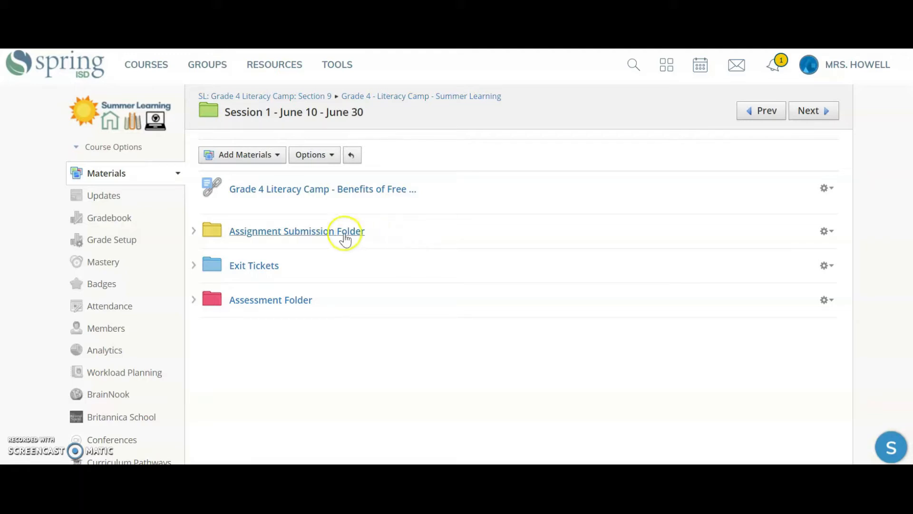
{"action": "left_click", "coordinate": [305, 232]}
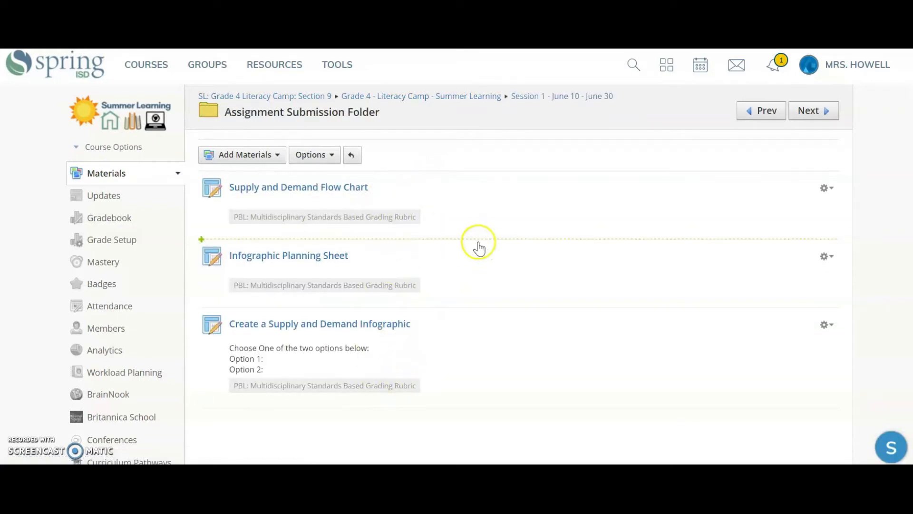
- Set the Supply and Demand Flow Chart assignment's due date to 6/16/20, review its category and rubric settings, and save the changes
{"action": "left_click", "coordinate": [827, 189]}
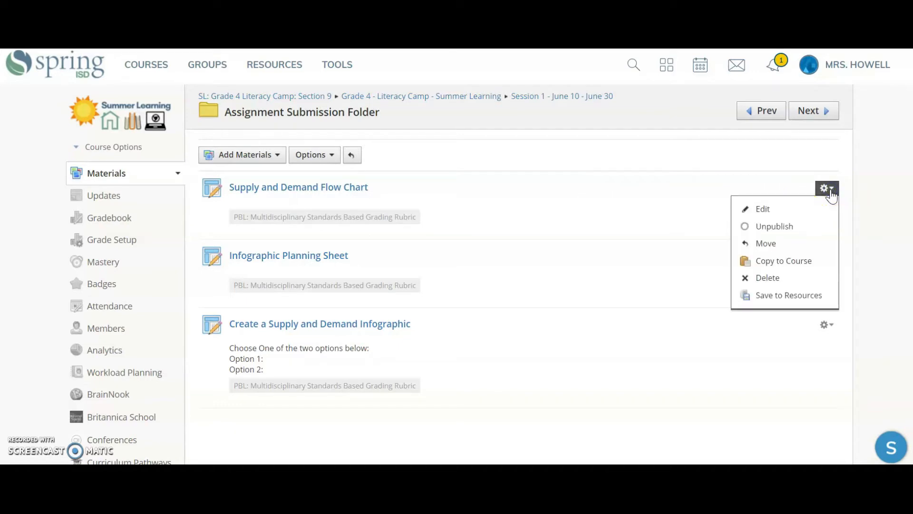
{"action": "left_click", "coordinate": [811, 216]}
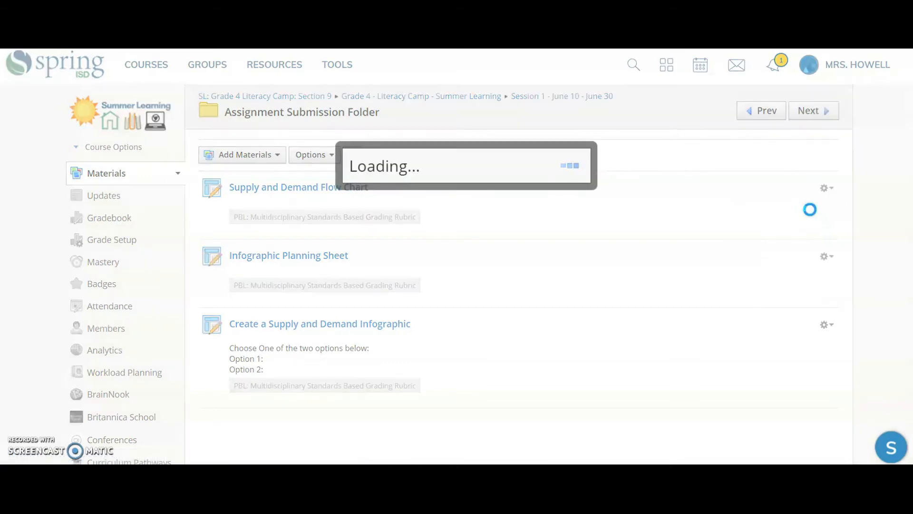
{"action": "left_click", "coordinate": [864, 186]}
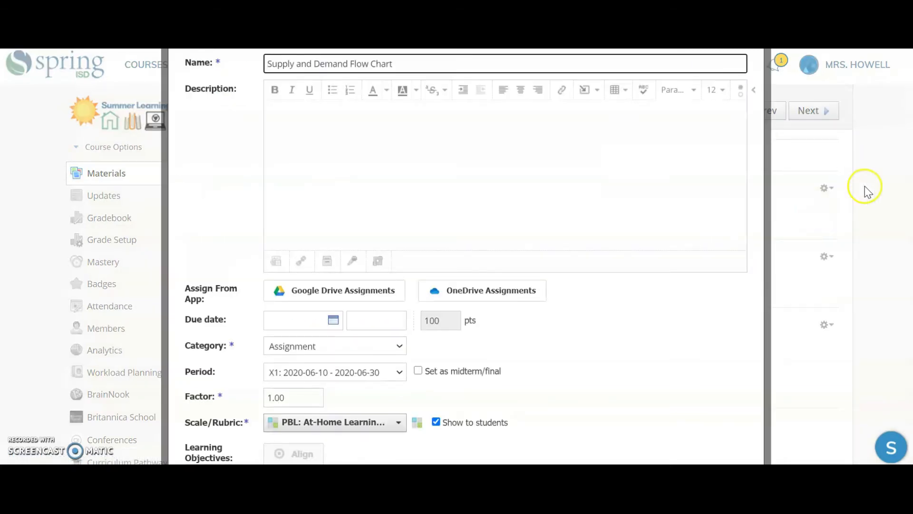
{"action": "scroll", "coordinate": [514, 244], "scroll_direction": "down", "scroll_amount": 2}
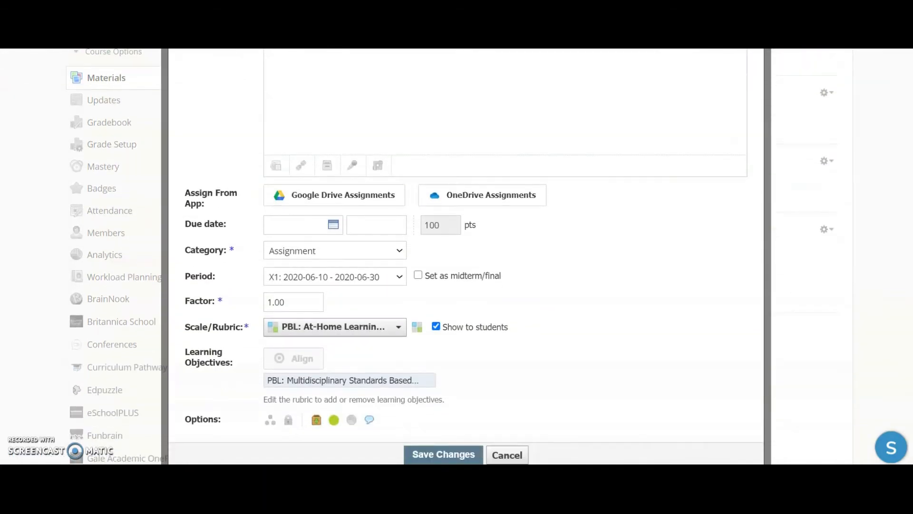
{"action": "left_click", "coordinate": [304, 226]}
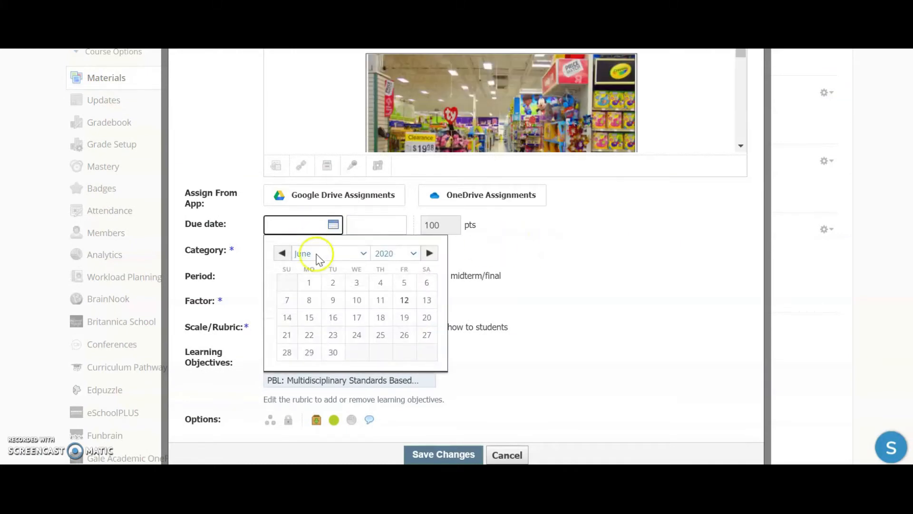
{"action": "left_click", "coordinate": [332, 317]}
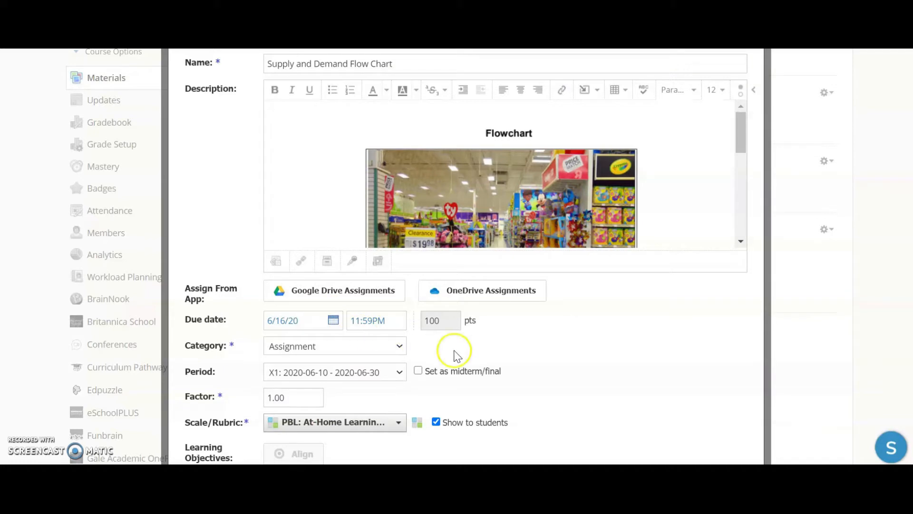
{"action": "scroll", "coordinate": [783, 312], "scroll_direction": "down", "scroll_amount": 3}
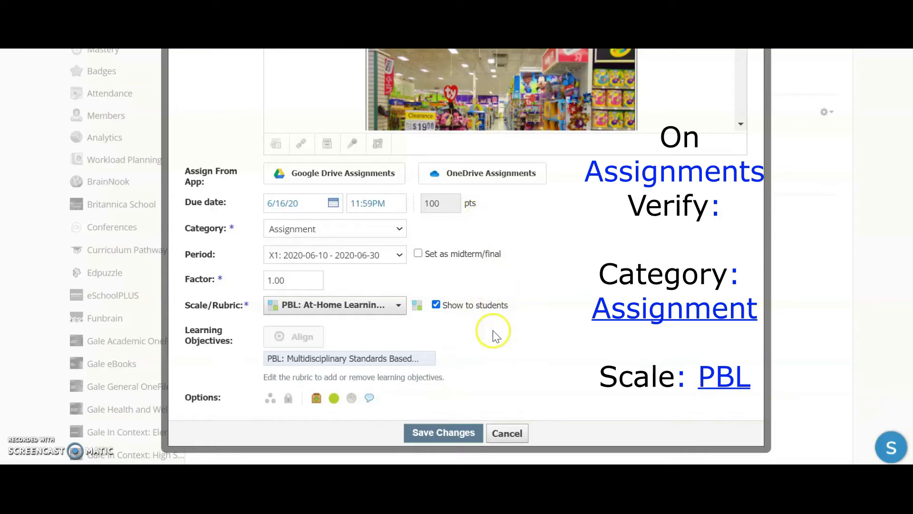
{"action": "scroll", "coordinate": [906, 224], "scroll_direction": "up", "scroll_amount": 4}
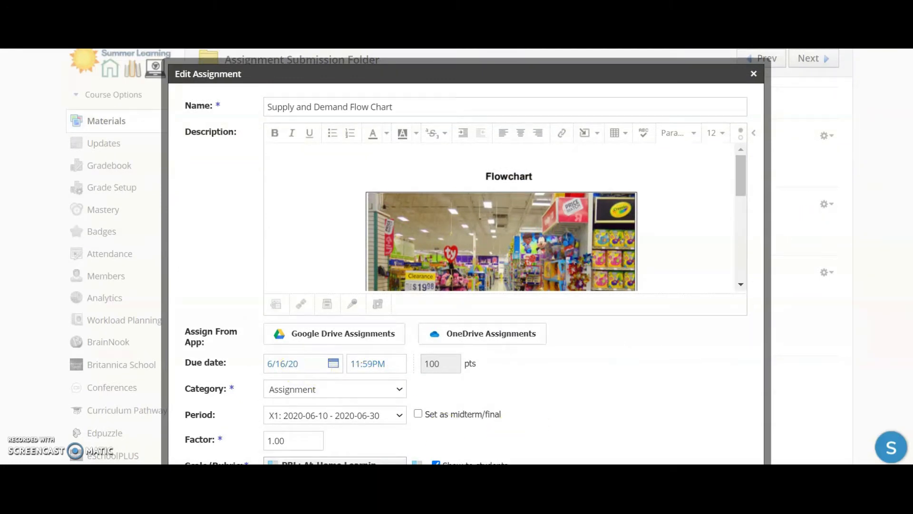
{"action": "scroll", "coordinate": [644, 306], "scroll_direction": "down", "scroll_amount": 4}
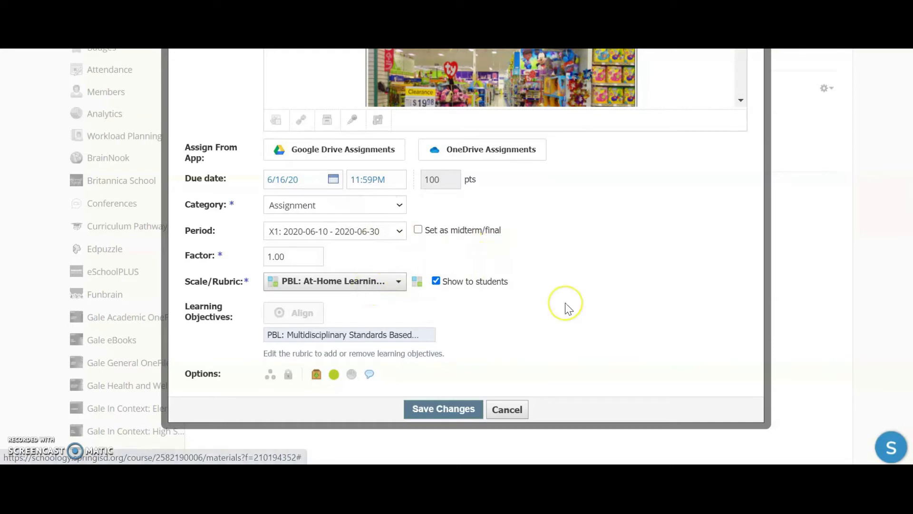
{"action": "left_click", "coordinate": [455, 408]}
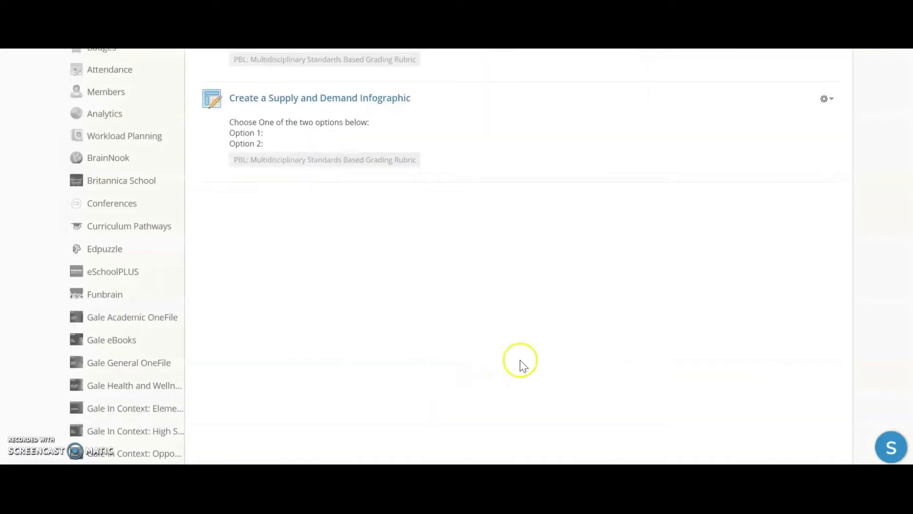
- Set the Infographic Planning Sheet assignment's due date to 6/23/20 and save the changes
{"action": "scroll", "coordinate": [519, 257], "scroll_direction": "up", "scroll_amount": 3}
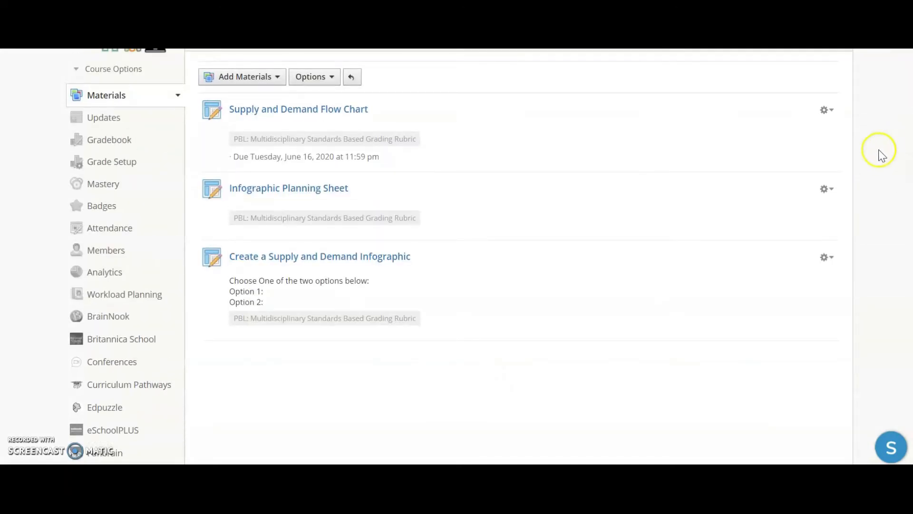
{"action": "left_click", "coordinate": [828, 190]}
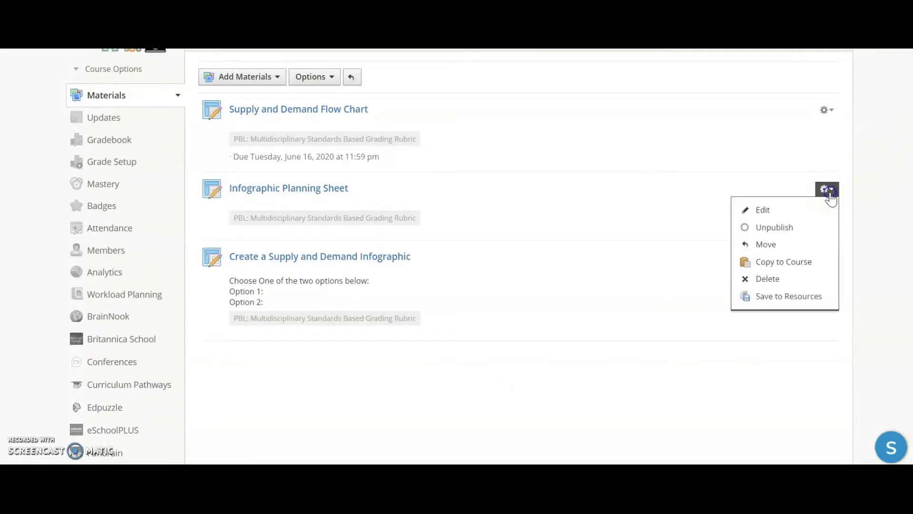
{"action": "left_click", "coordinate": [809, 209]}
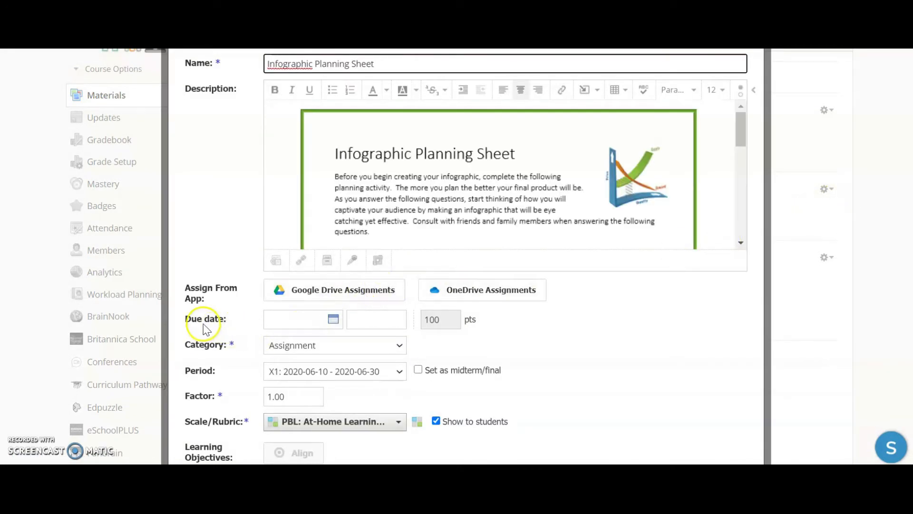
{"action": "left_click", "coordinate": [291, 320]}
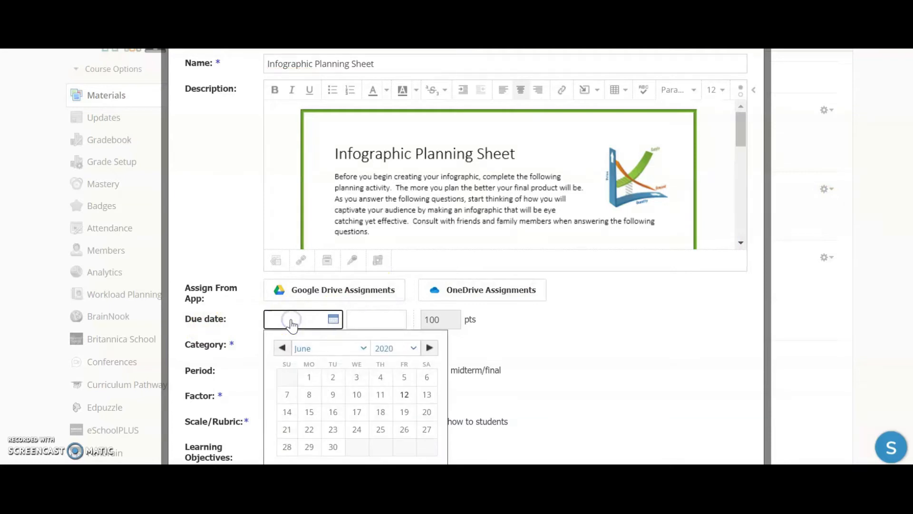
{"action": "left_click", "coordinate": [333, 429]}
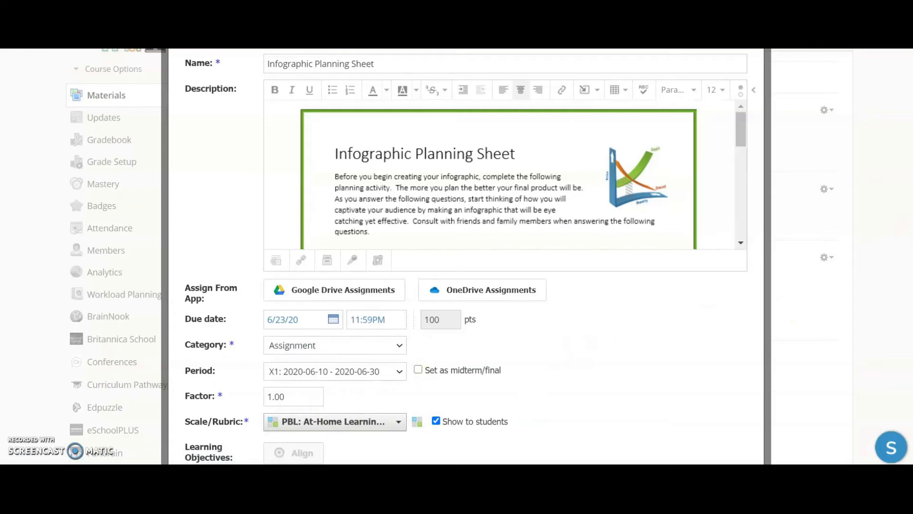
{"action": "scroll", "coordinate": [807, 314], "scroll_direction": "down", "scroll_amount": 2}
{"action": "scroll", "coordinate": [478, 387], "scroll_direction": "down", "scroll_amount": 2}
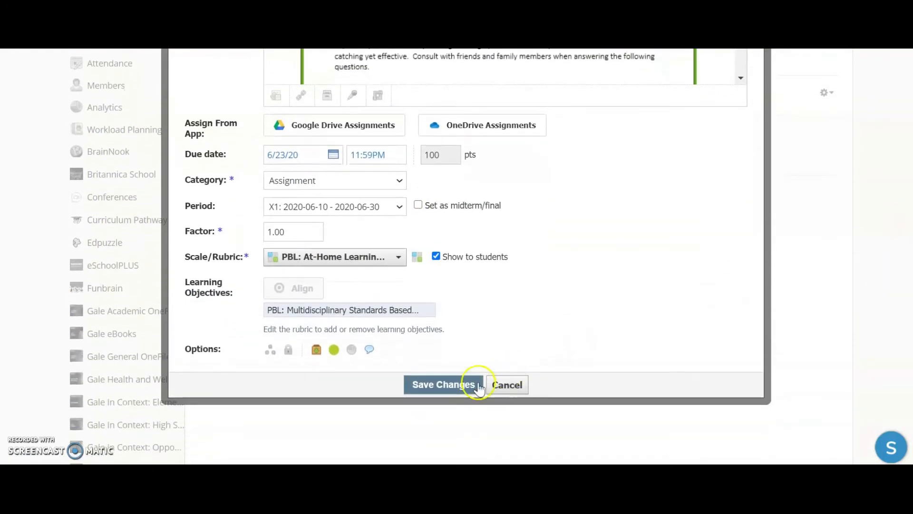
{"action": "left_click", "coordinate": [448, 387]}
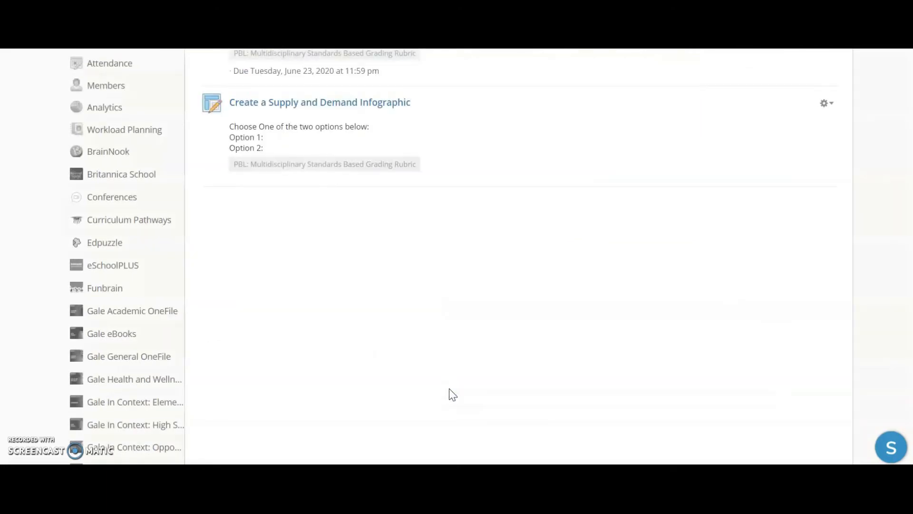
- Set the Create a Supply and Demand Infographic assignment's due date to 6/30/20 and save the changes
{"action": "scroll", "coordinate": [849, 246], "scroll_direction": "up", "scroll_amount": 4}
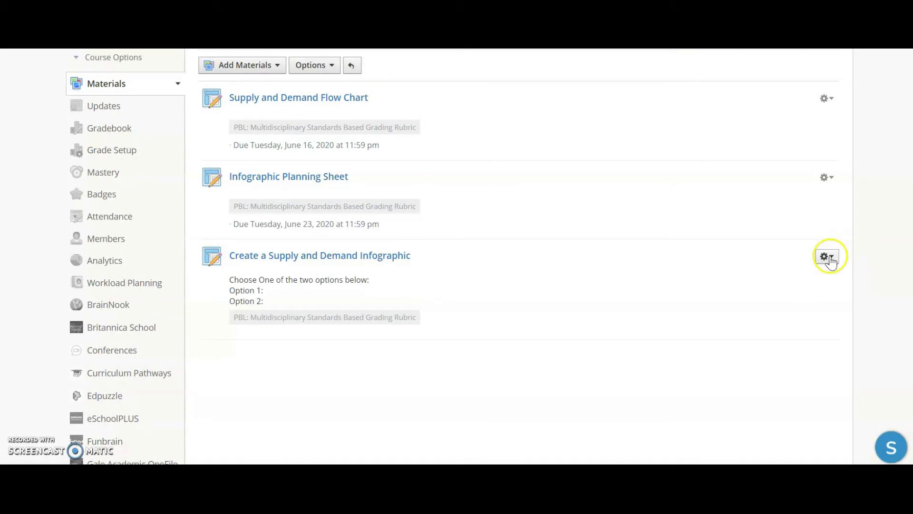
{"action": "left_click", "coordinate": [829, 261]}
{"action": "left_click", "coordinate": [800, 276]}
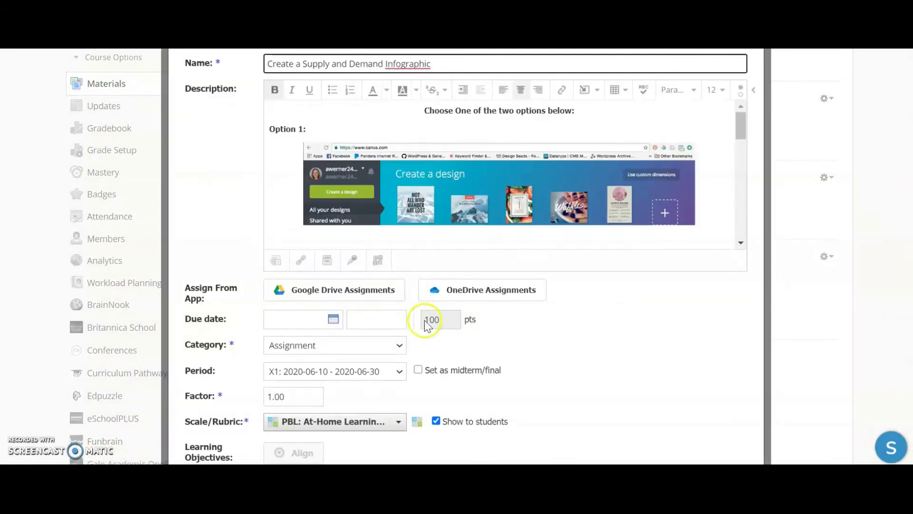
{"action": "left_click", "coordinate": [294, 327]}
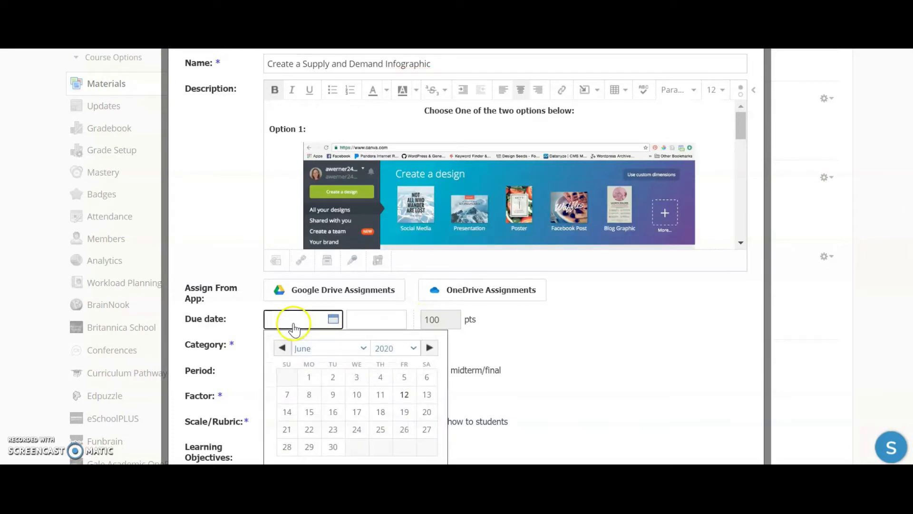
{"action": "left_click", "coordinate": [332, 447]}
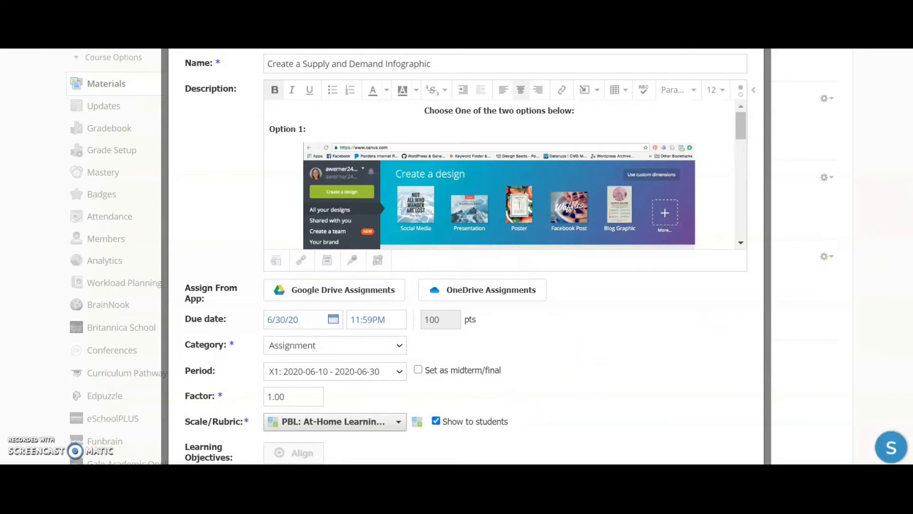
{"action": "scroll", "coordinate": [457, 257], "scroll_direction": "down", "scroll_amount": 2}
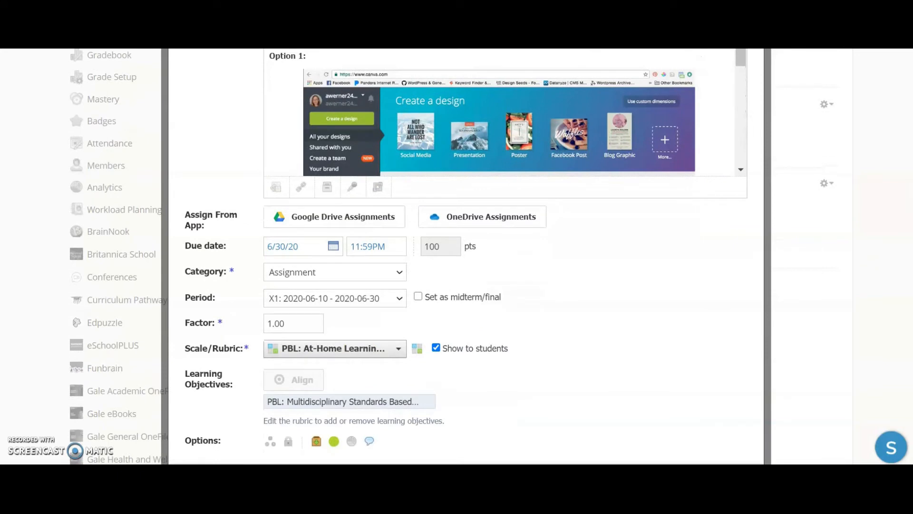
{"action": "scroll", "coordinate": [457, 257], "scroll_direction": "down", "scroll_amount": 3}
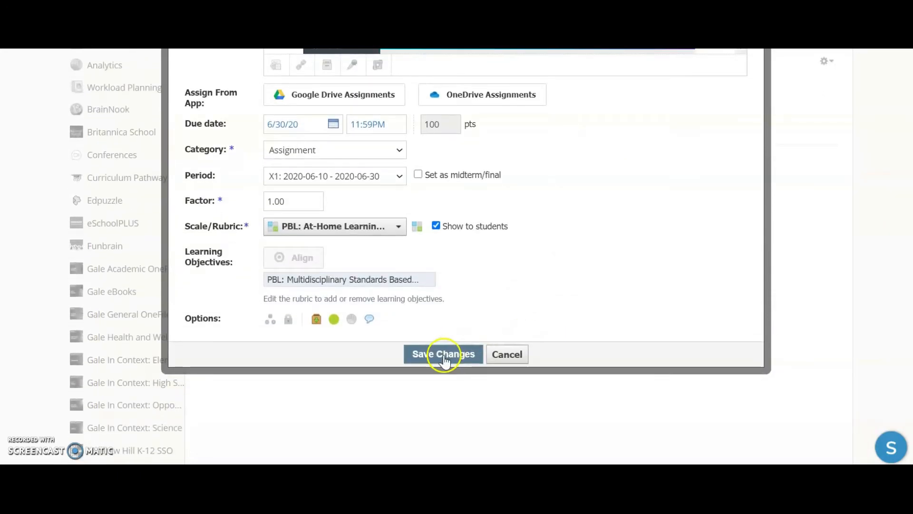
{"action": "left_click", "coordinate": [444, 356]}
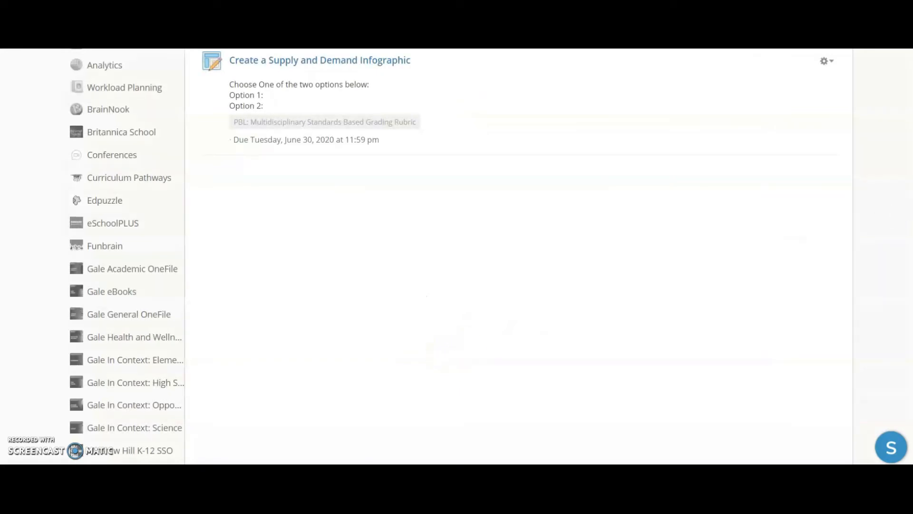
- Check the upcoming due dates on the course's main page and open the Assessment Folder in Session 1 - June 10 - June 30
{"action": "scroll", "coordinate": [457, 257], "scroll_direction": "up", "scroll_amount": 6}
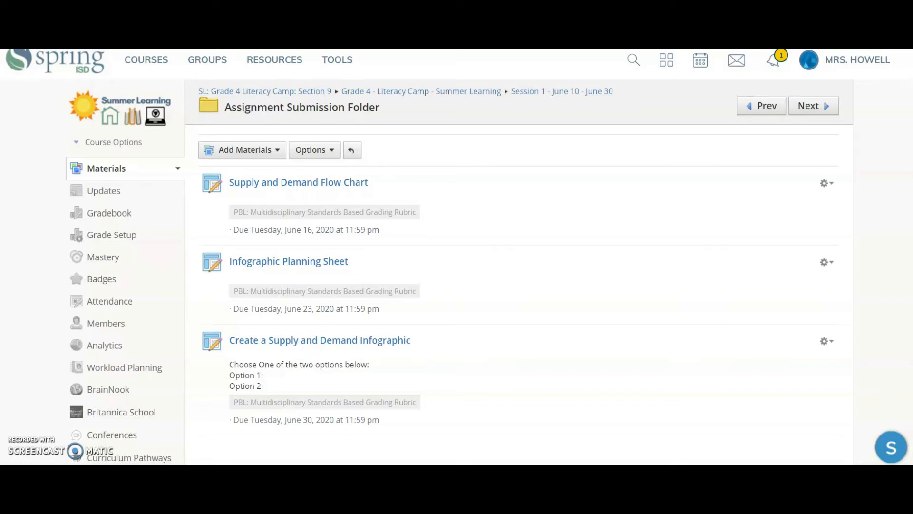
{"action": "left_click", "coordinate": [290, 96]}
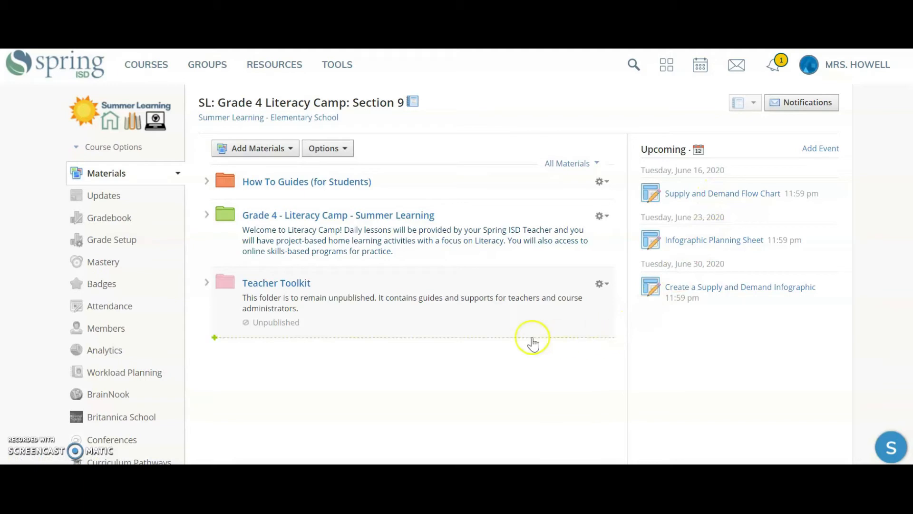
{"action": "left_click", "coordinate": [380, 217]}
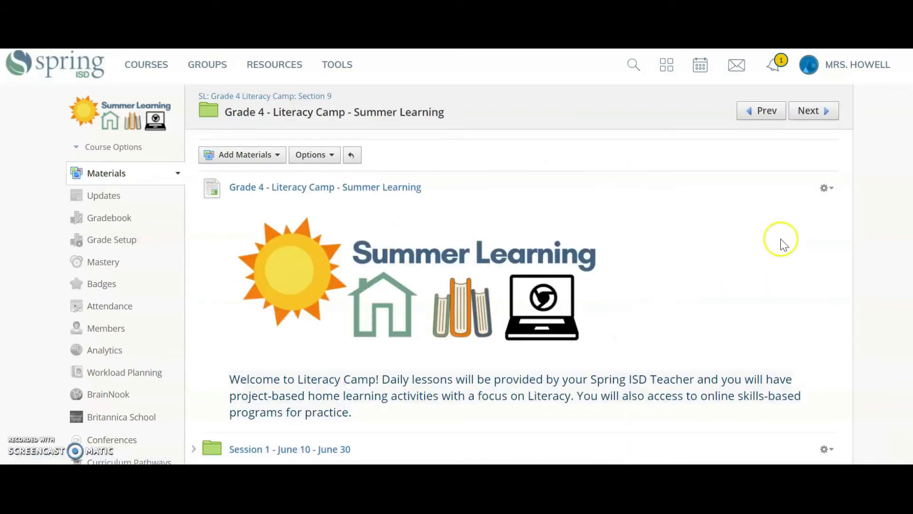
{"action": "scroll", "coordinate": [780, 241], "scroll_direction": "down", "scroll_amount": 2}
{"action": "scroll", "coordinate": [460, 256], "scroll_direction": "down", "scroll_amount": 1}
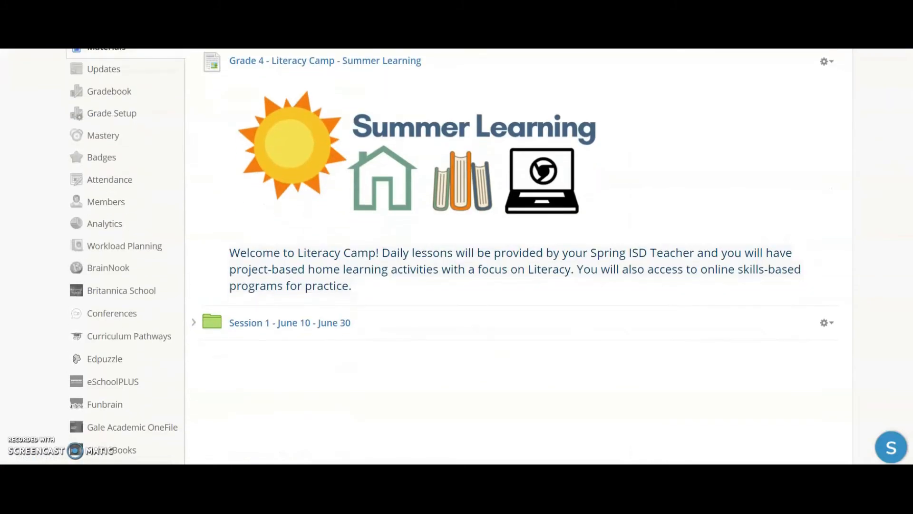
{"action": "left_click", "coordinate": [288, 323]}
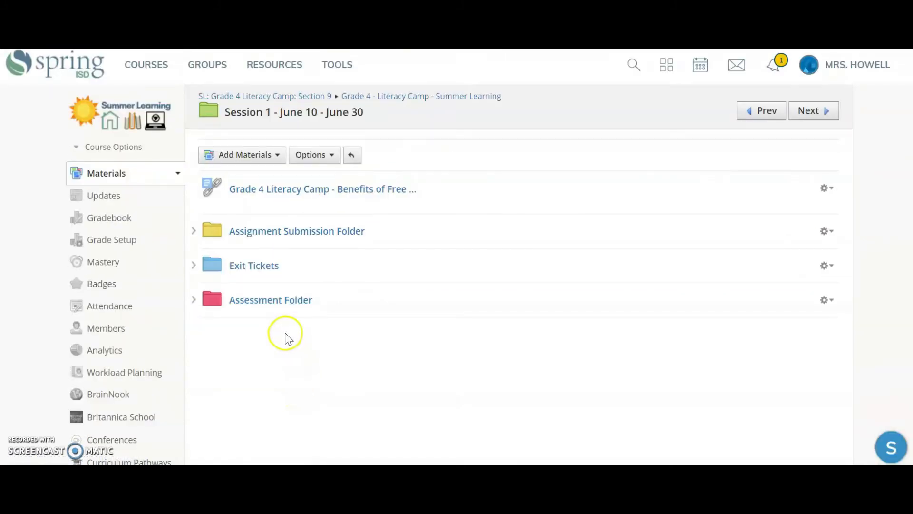
{"action": "left_click", "coordinate": [284, 302]}
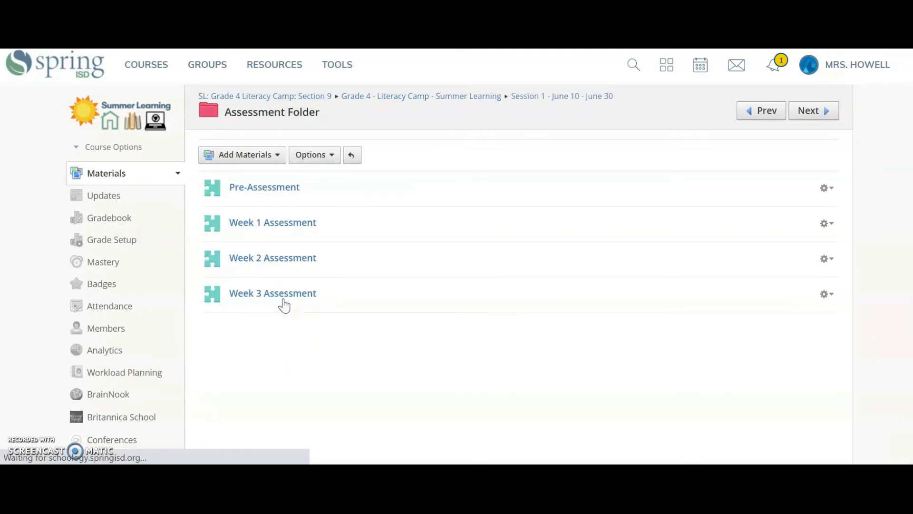
{"action": "left_click_drag", "start_coordinate": [284, 305], "coordinate": [479, 205]}
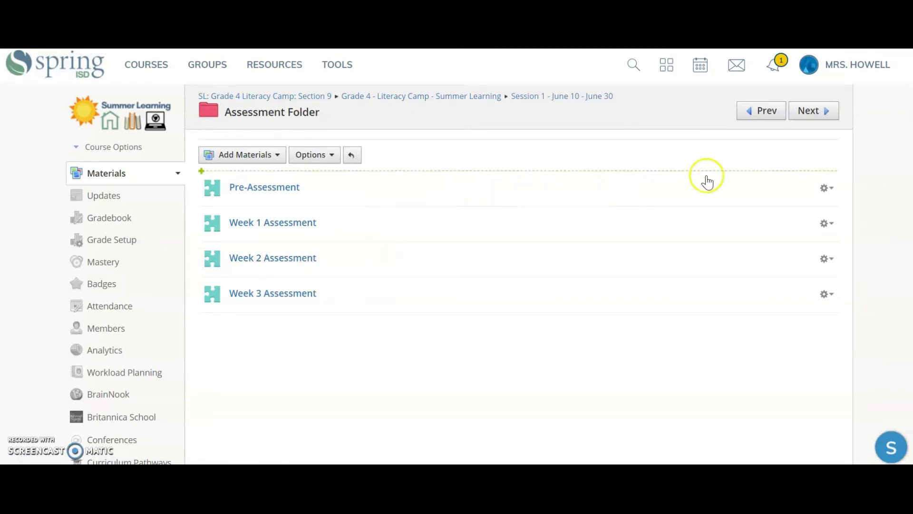
- Set the Pre-Assessment's due date to 6/15/20, enable its submissions, and save the changes
{"action": "left_click", "coordinate": [827, 188]}
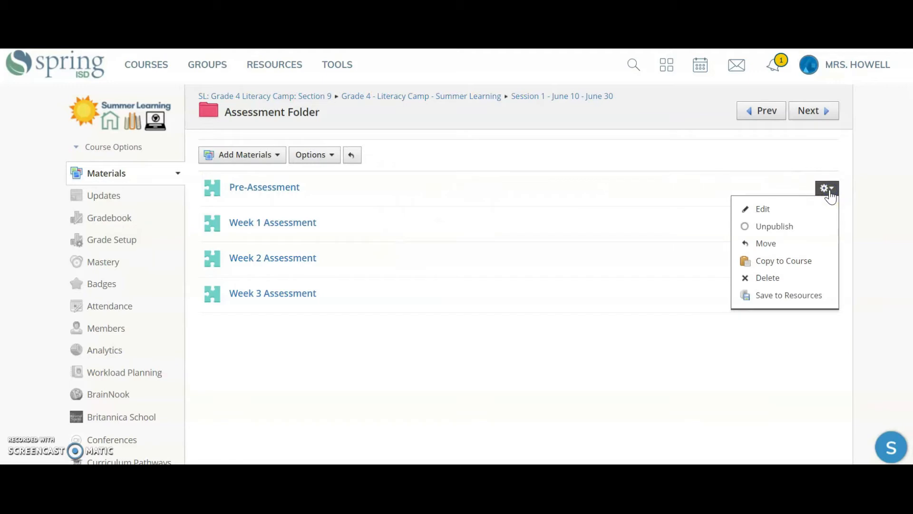
{"action": "left_click", "coordinate": [814, 214]}
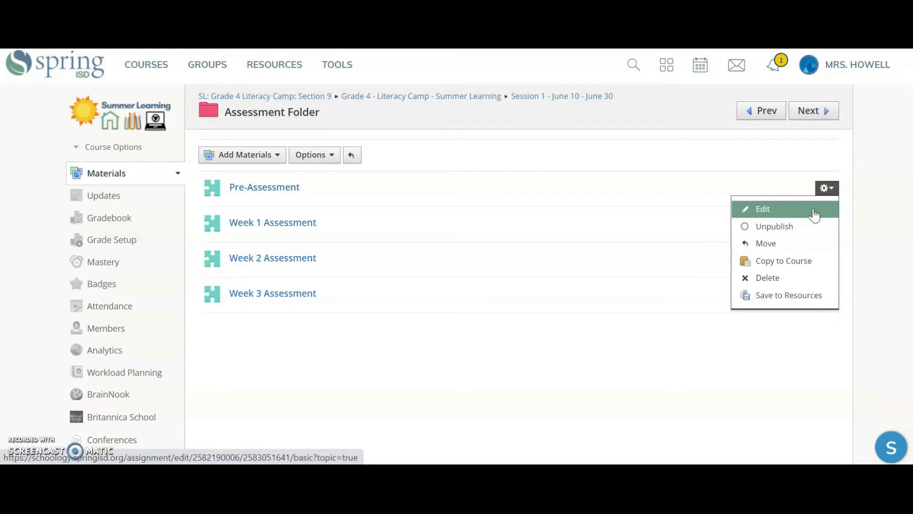
{"action": "left_click", "coordinate": [815, 214]}
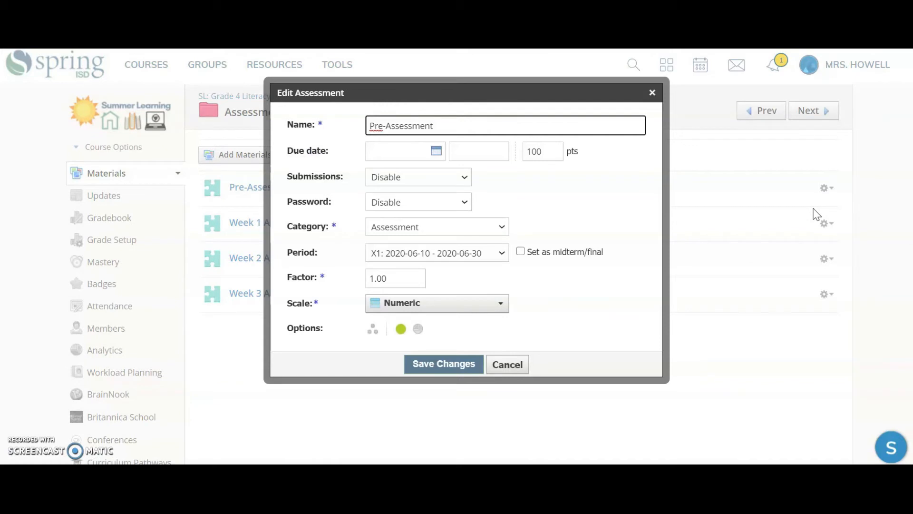
{"action": "left_click", "coordinate": [405, 155]}
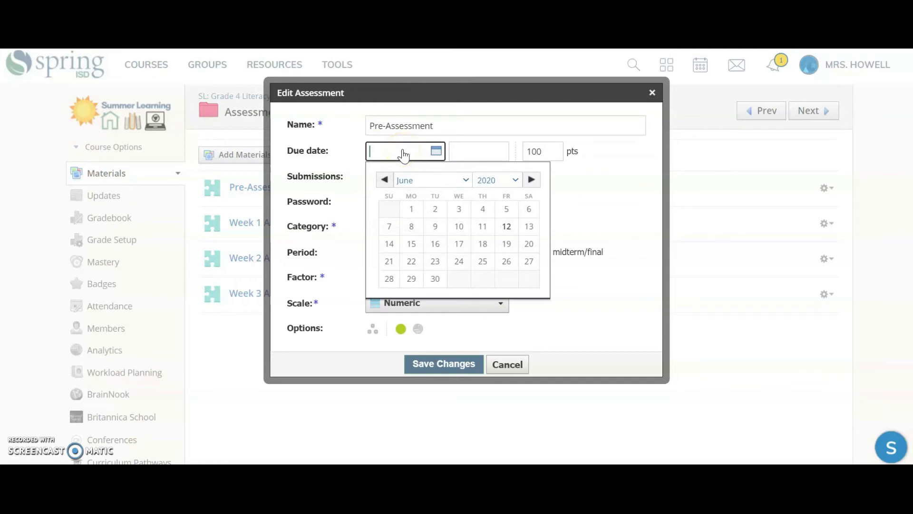
{"action": "left_click", "coordinate": [411, 245]}
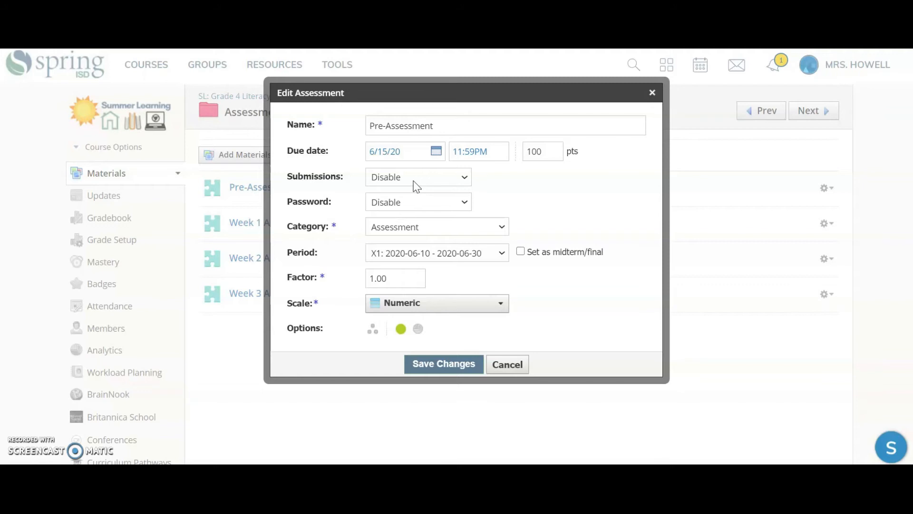
{"action": "left_click", "coordinate": [467, 178]}
{"action": "left_click", "coordinate": [455, 192]}
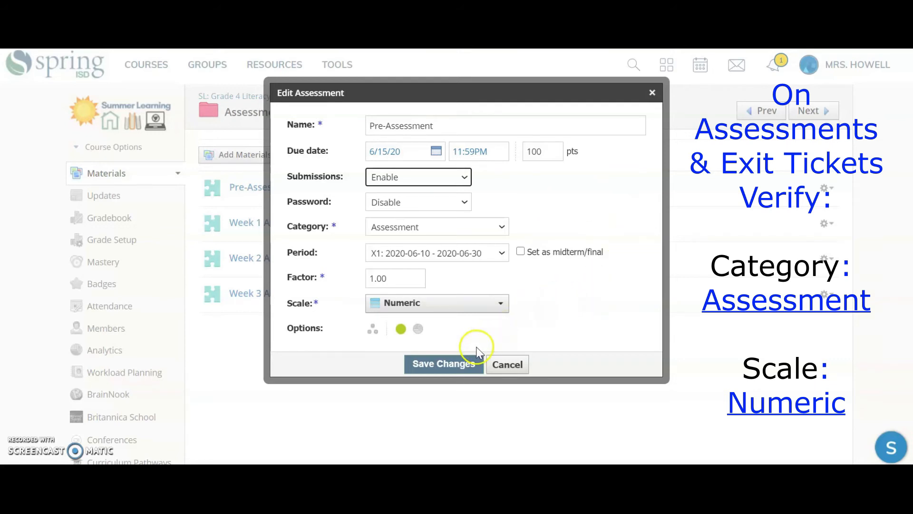
{"action": "left_click", "coordinate": [465, 369]}
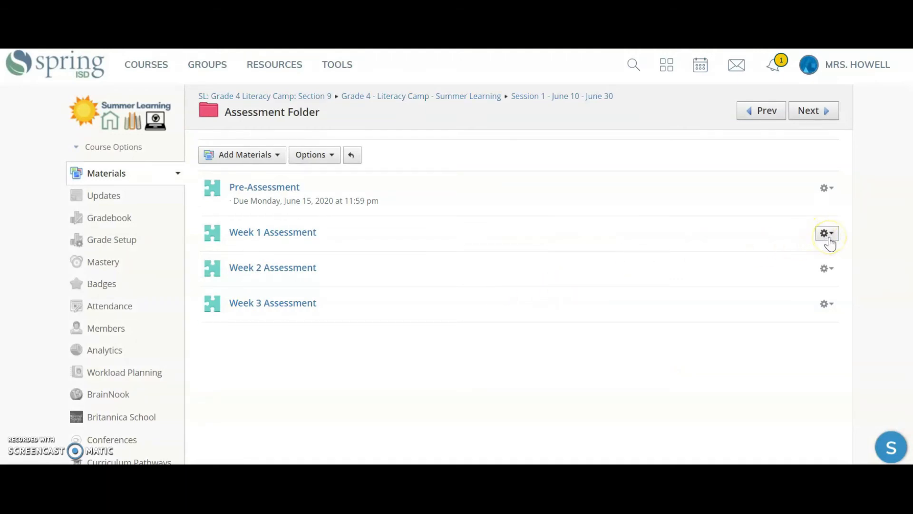
- Set the Week 1 Assessment's due date to 6/16/20, enable its submissions, and save the changes
{"action": "left_click", "coordinate": [828, 237]}
{"action": "left_click", "coordinate": [812, 255]}
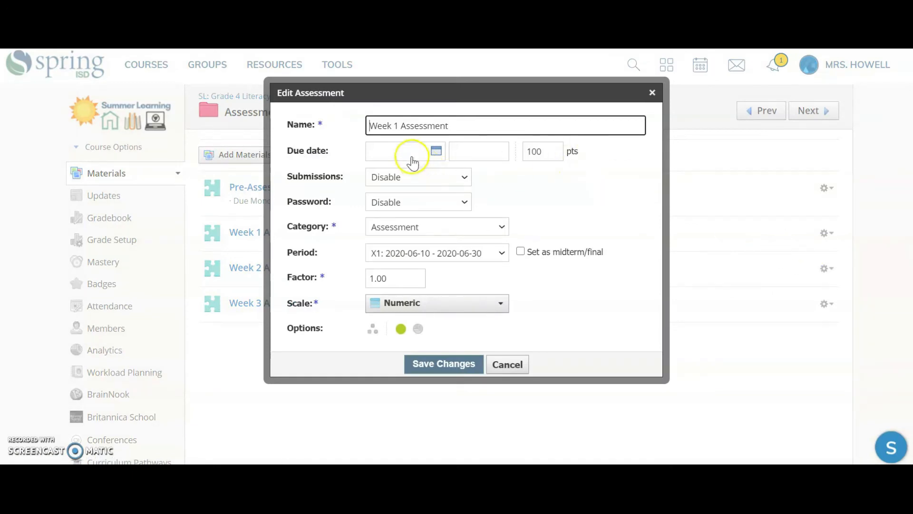
{"action": "left_click", "coordinate": [411, 151]}
{"action": "left_click", "coordinate": [438, 244]}
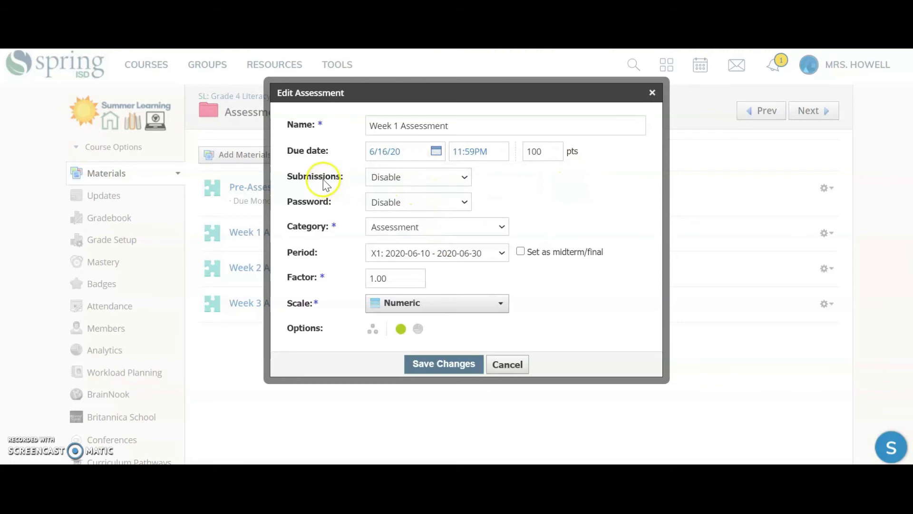
{"action": "left_click", "coordinate": [465, 178]}
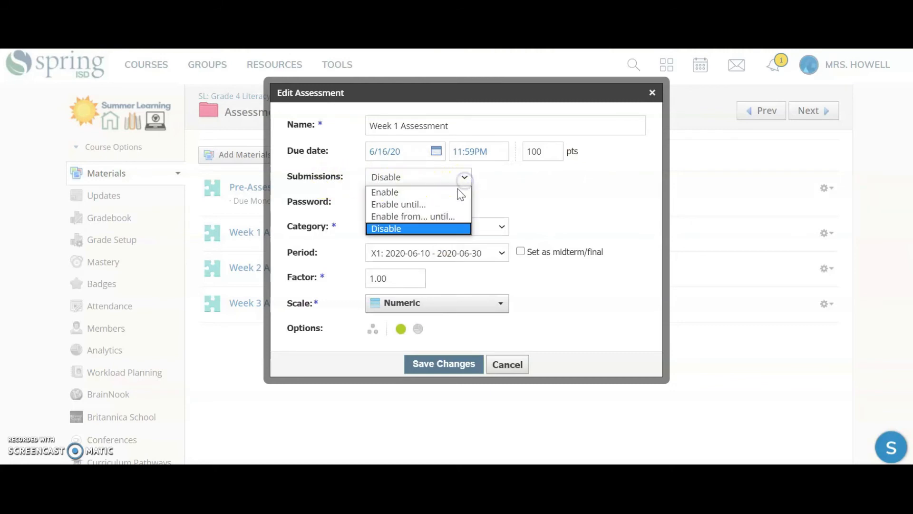
{"action": "left_click", "coordinate": [457, 193]}
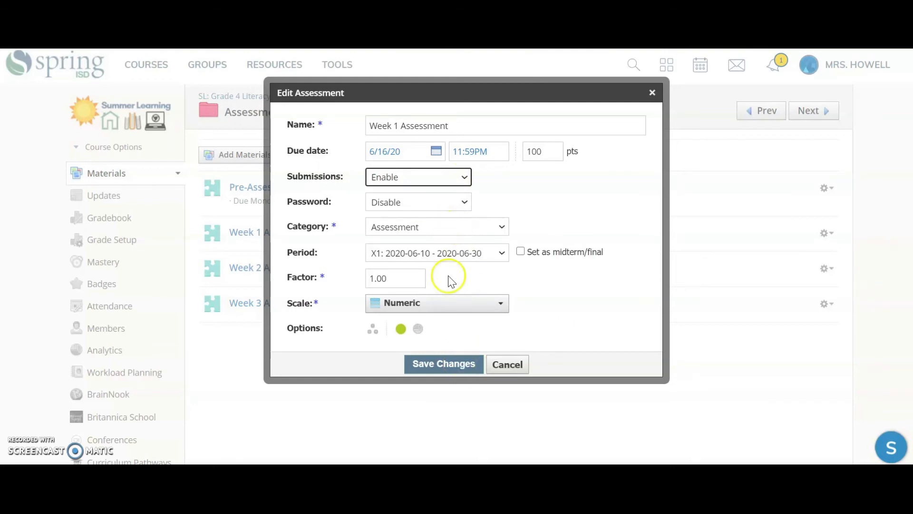
{"action": "left_click", "coordinate": [440, 364]}
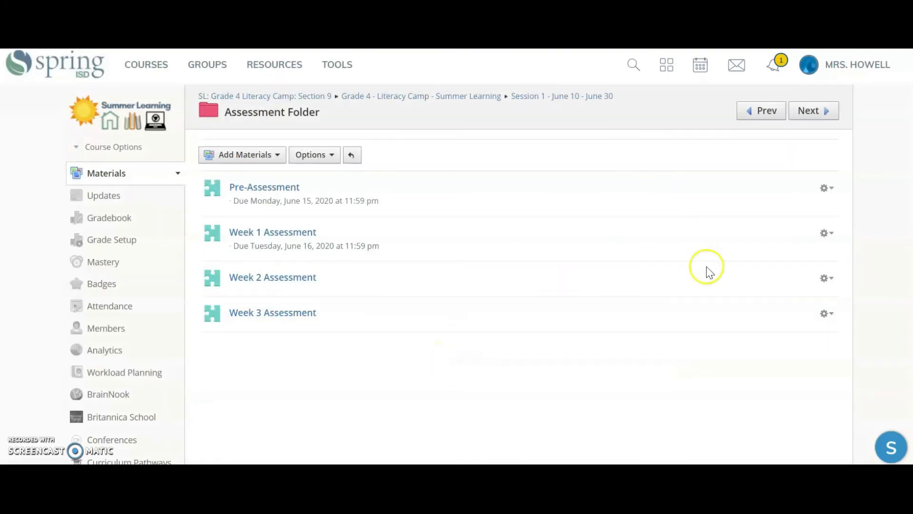
- Set the Week 2 Assessment's due date to 6/23/20, enable its submissions, and save the changes
{"action": "left_click", "coordinate": [826, 281]}
{"action": "left_click", "coordinate": [825, 296]}
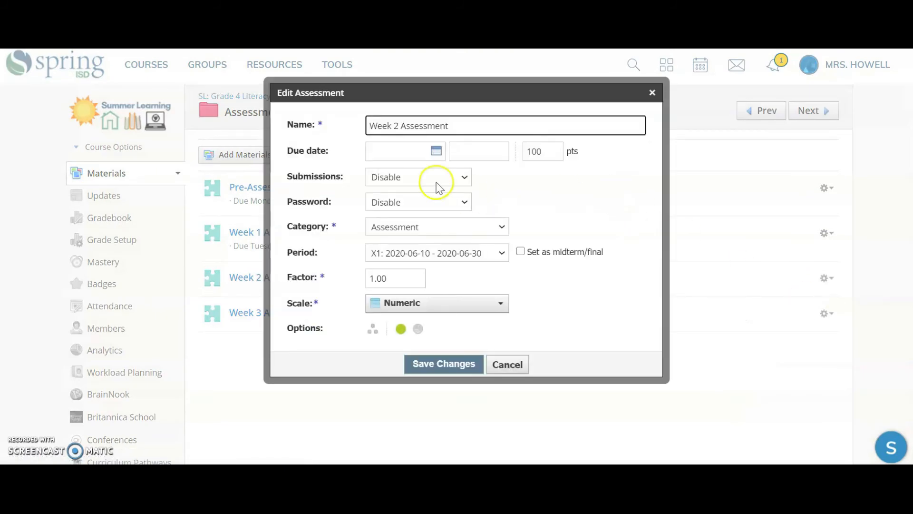
{"action": "left_click", "coordinate": [400, 162]}
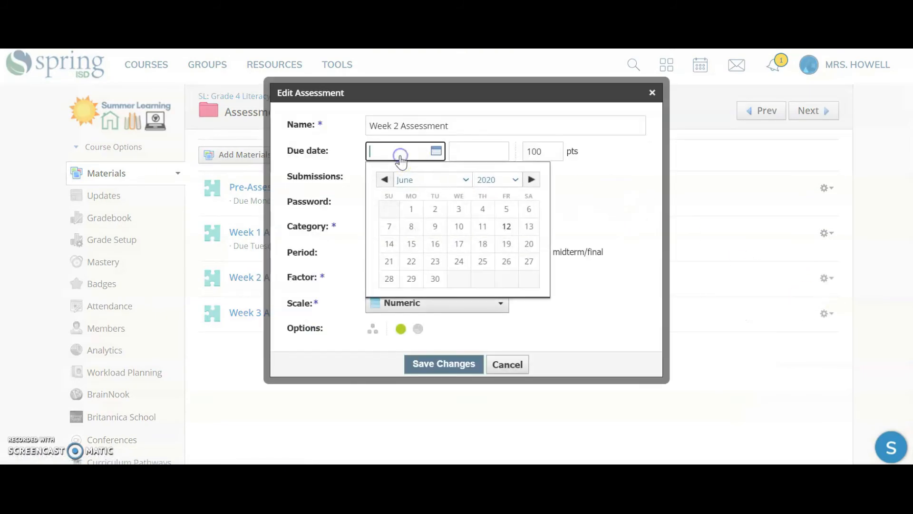
{"action": "left_click", "coordinate": [435, 265]}
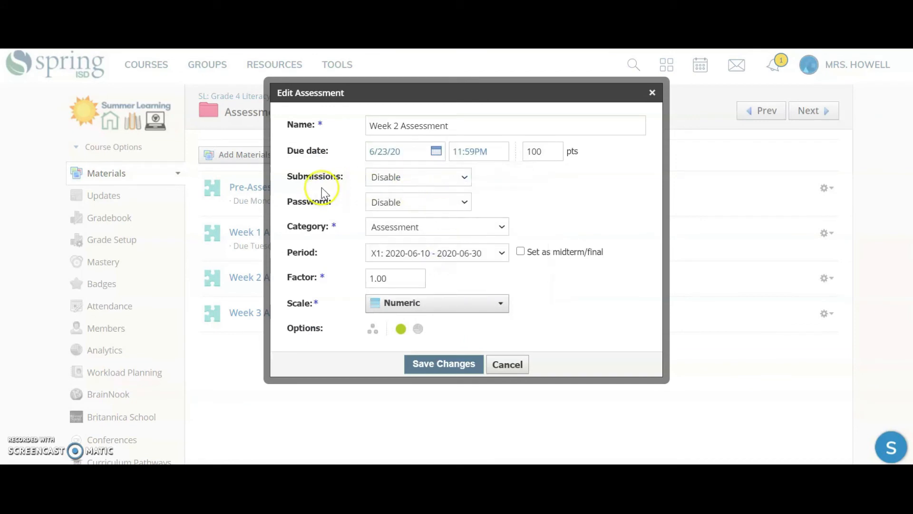
{"action": "left_click", "coordinate": [468, 179]}
{"action": "left_click", "coordinate": [458, 195]}
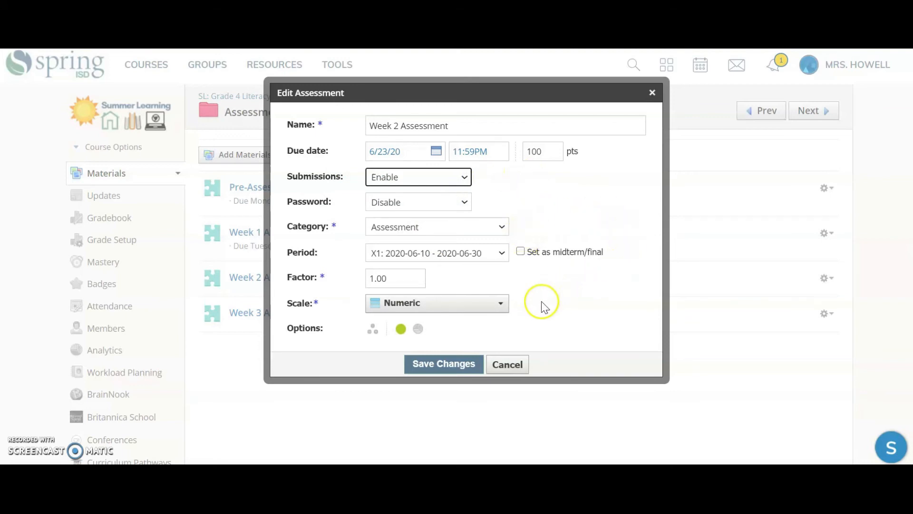
{"action": "left_click", "coordinate": [454, 364]}
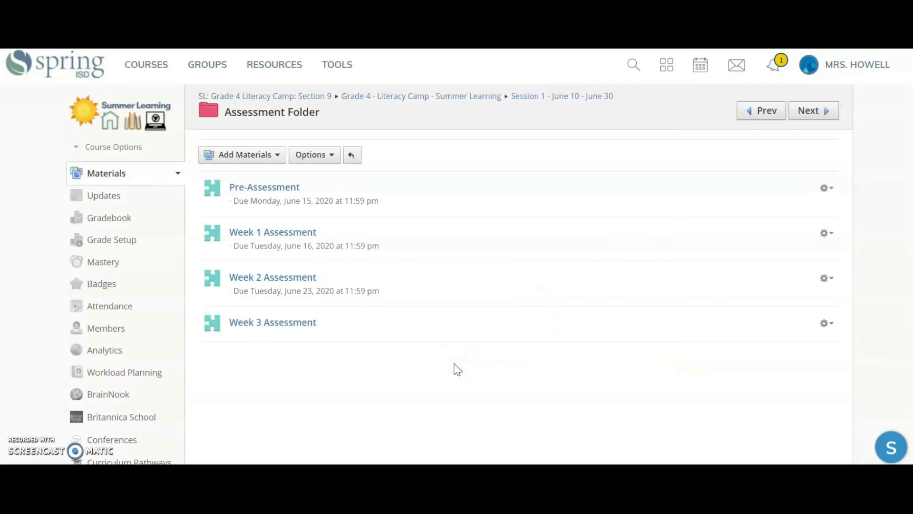
- Set the Week 3 Assessment's due date to 6/30/20, enable its submissions, and save the changes
{"action": "left_click", "coordinate": [825, 323]}
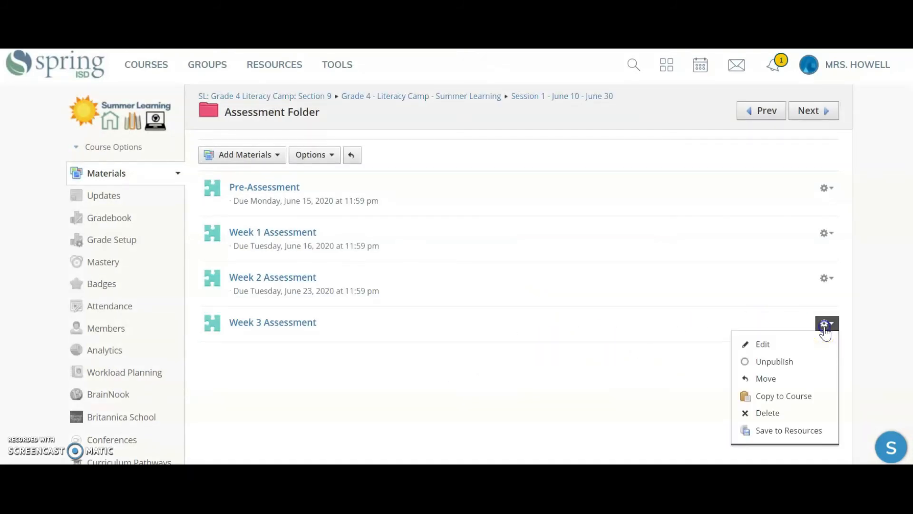
{"action": "left_click", "coordinate": [813, 347]}
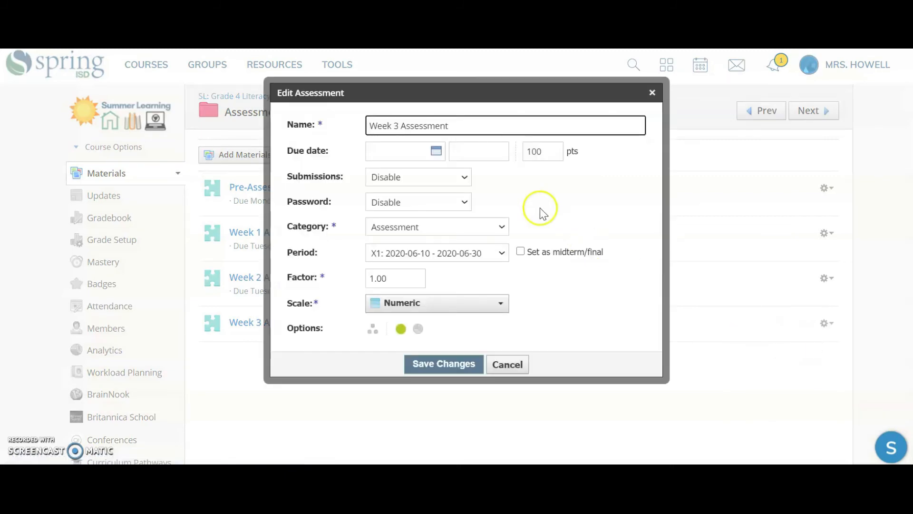
{"action": "left_click", "coordinate": [408, 151]}
{"action": "left_click", "coordinate": [435, 278]}
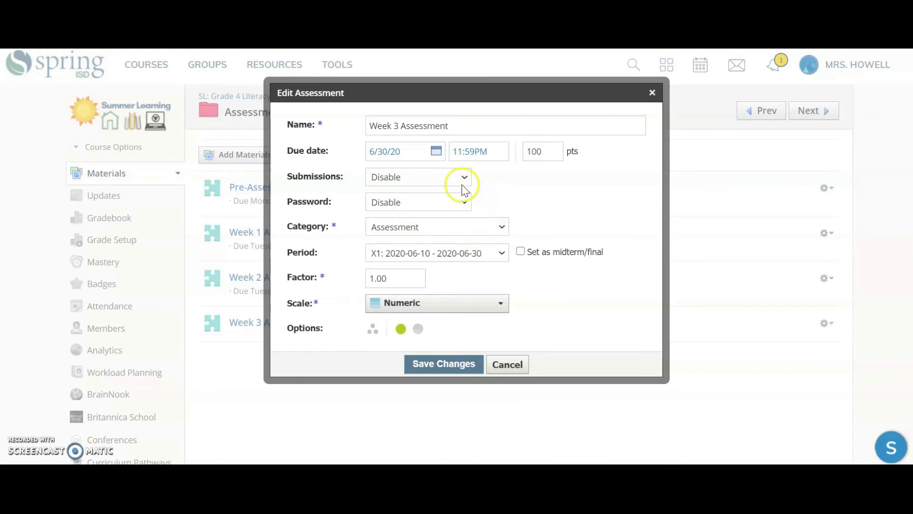
{"action": "left_click", "coordinate": [429, 177]}
{"action": "left_click", "coordinate": [431, 191]}
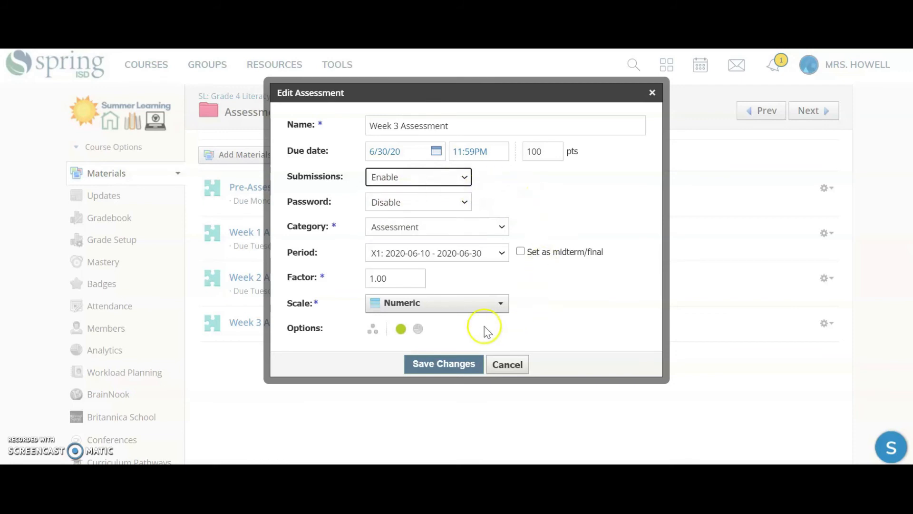
{"action": "left_click", "coordinate": [447, 363]}
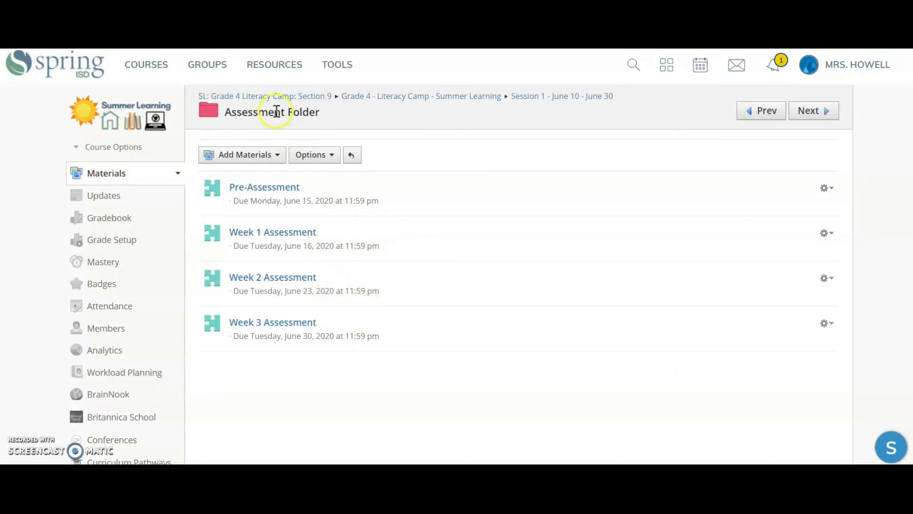
- Check the upcoming items on the course's main page and open the Exit Tickets folder in Session 1 - June 10 - June 30
{"action": "left_click", "coordinate": [275, 98]}
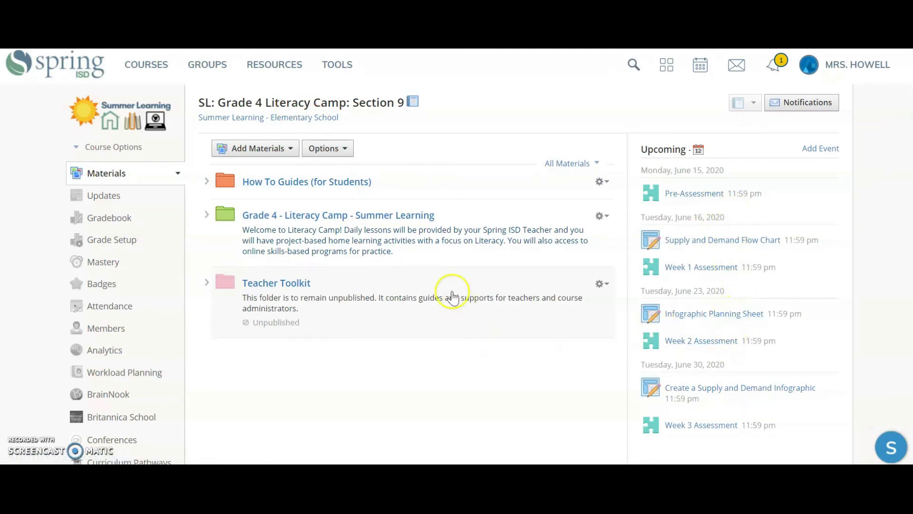
{"action": "left_click", "coordinate": [406, 218]}
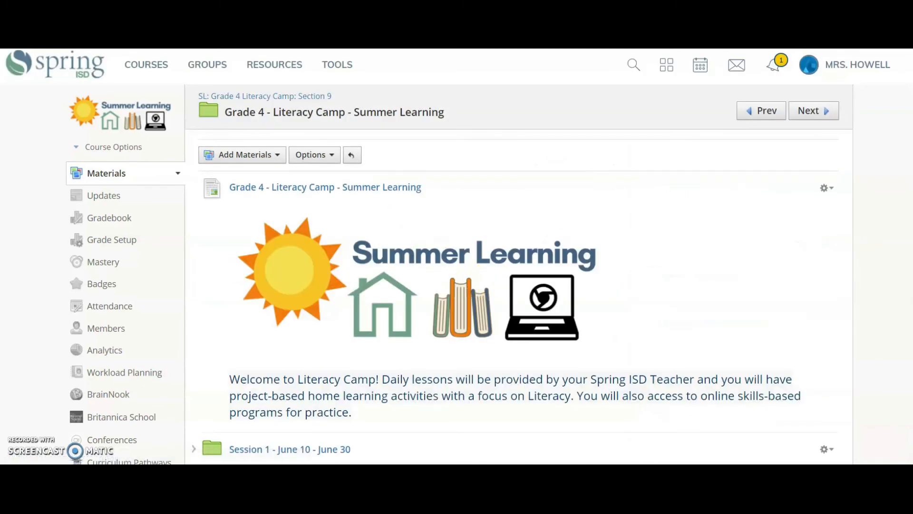
{"action": "scroll", "coordinate": [449, 294], "scroll_direction": "down", "scroll_amount": 5}
{"action": "left_click", "coordinate": [307, 226]}
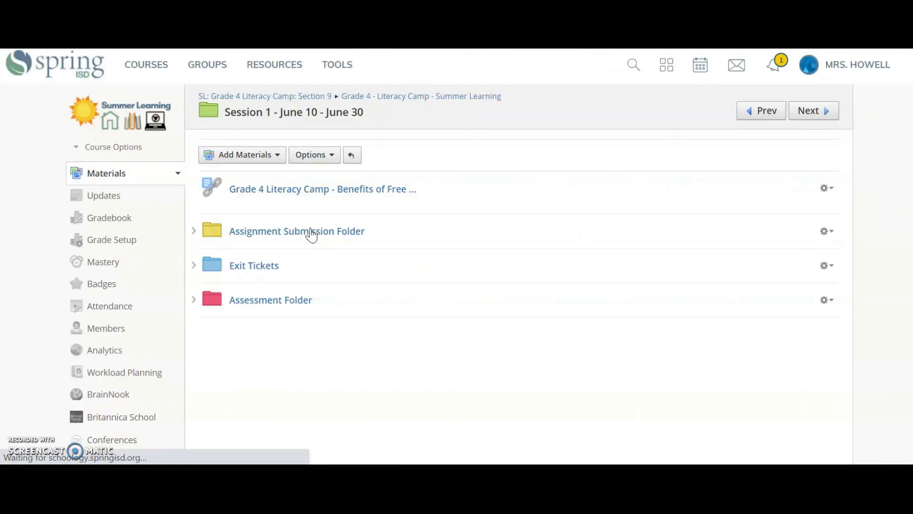
{"action": "left_click", "coordinate": [262, 270]}
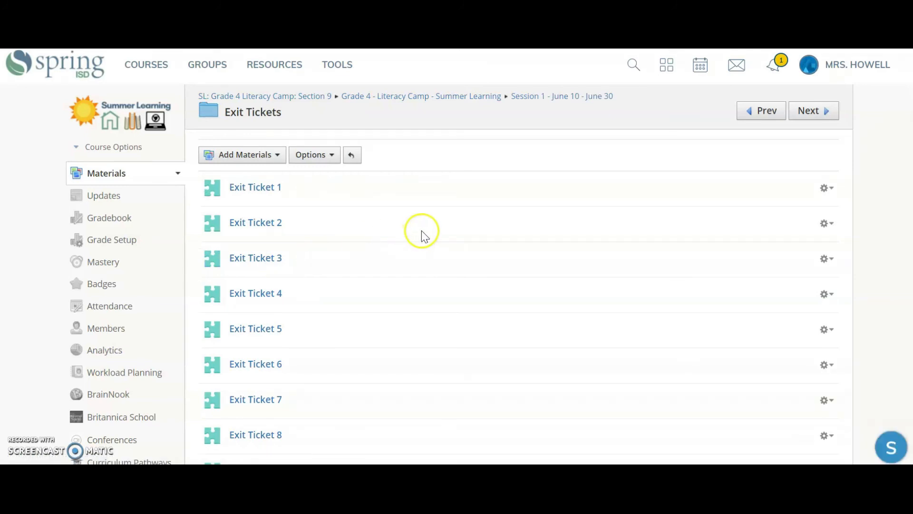
- Enable submissions for Exit Ticket 1 without a due date, save the changes, and return to the course's main page
{"action": "left_click", "coordinate": [833, 189]}
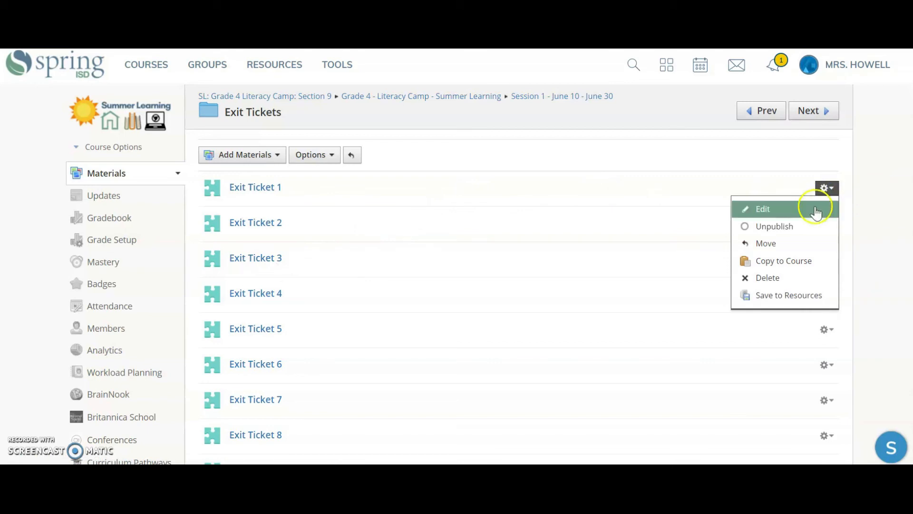
{"action": "left_click", "coordinate": [815, 207]}
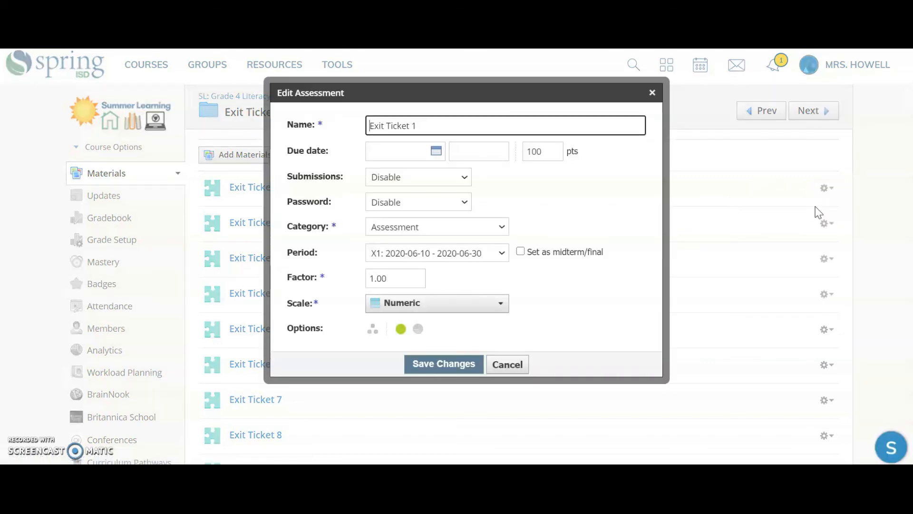
{"action": "left_click", "coordinate": [453, 174]}
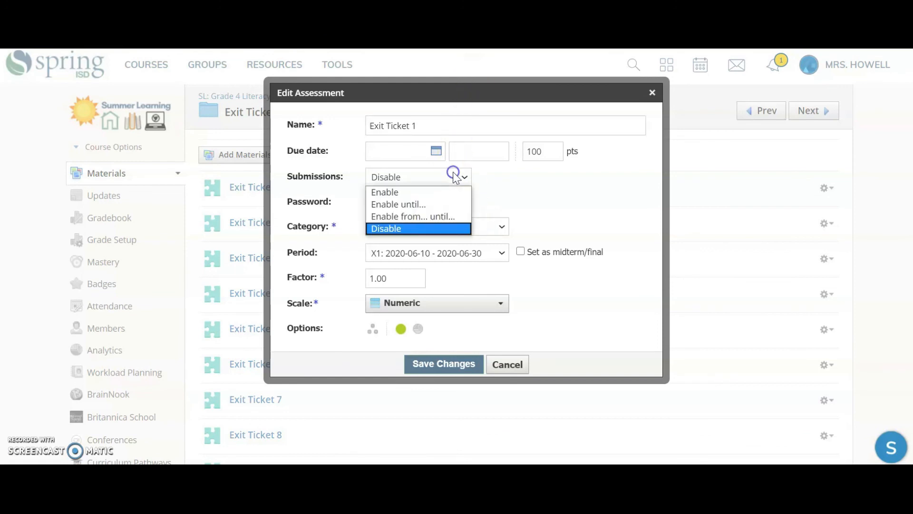
{"action": "left_click", "coordinate": [447, 192]}
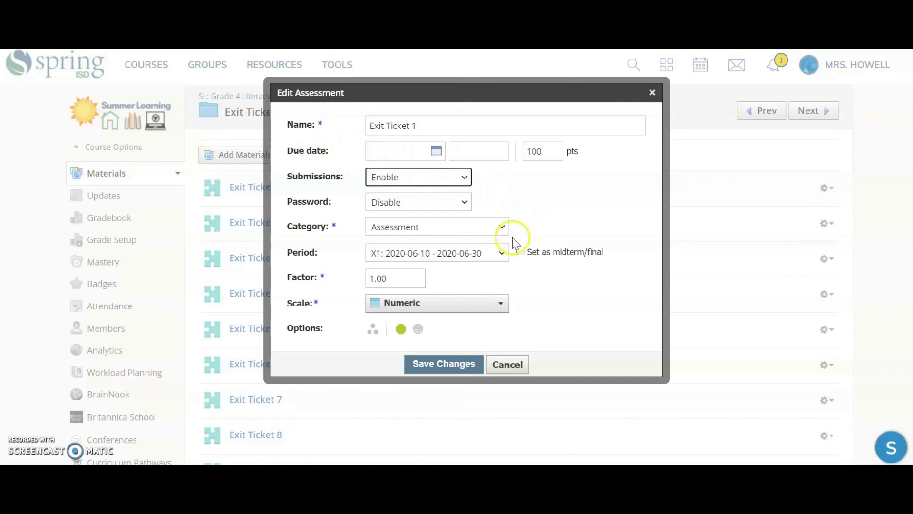
{"action": "left_click", "coordinate": [455, 366]}
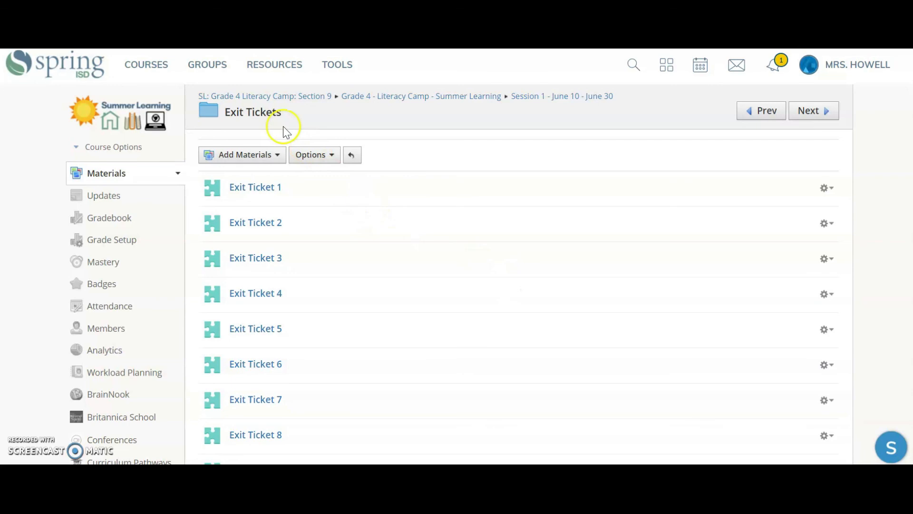
{"action": "left_click", "coordinate": [293, 96]}
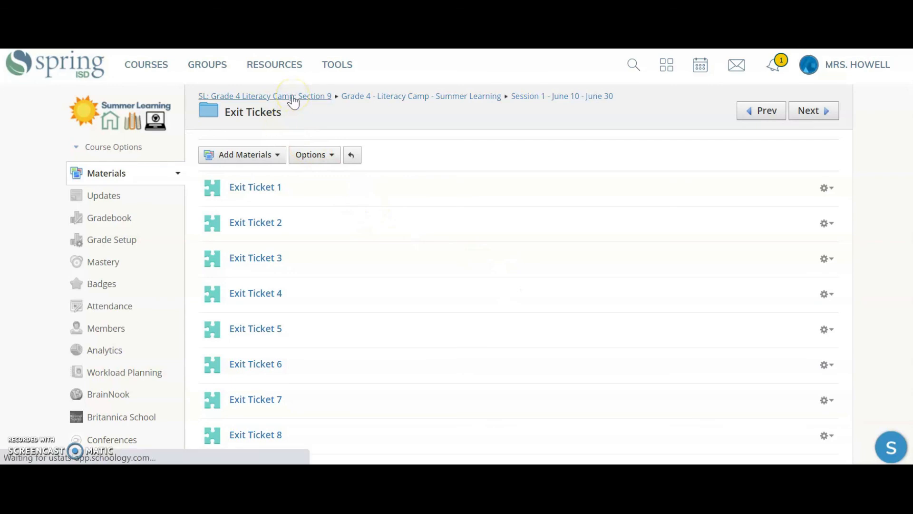